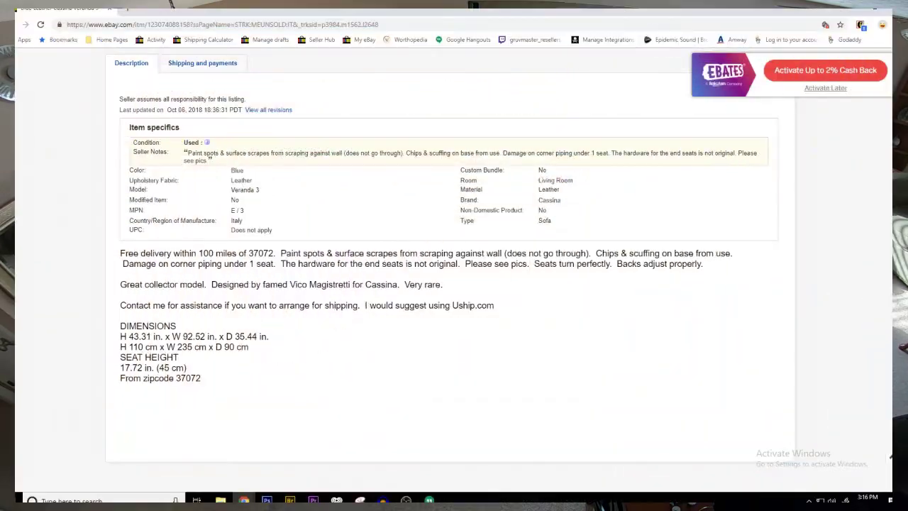
Review the sofa's eBay listing, covering its photos, price, pickup terms, item specifics and description.
{"action": "scroll", "coordinate": [905, 230], "scroll_direction": "up", "scroll_amount": 2}
{"action": "left_click_drag", "start_coordinate": [905, 230], "coordinate": [905, 139]}
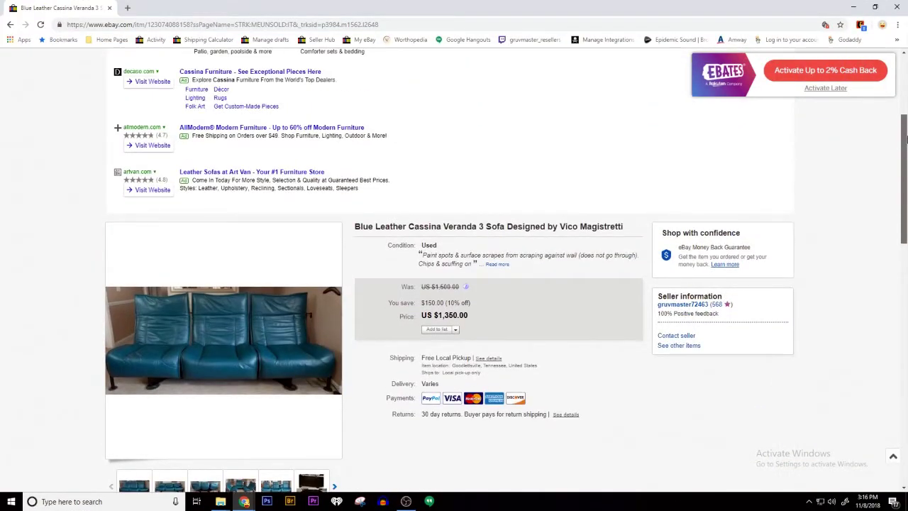
{"action": "left_click_drag", "start_coordinate": [905, 140], "coordinate": [905, 162]}
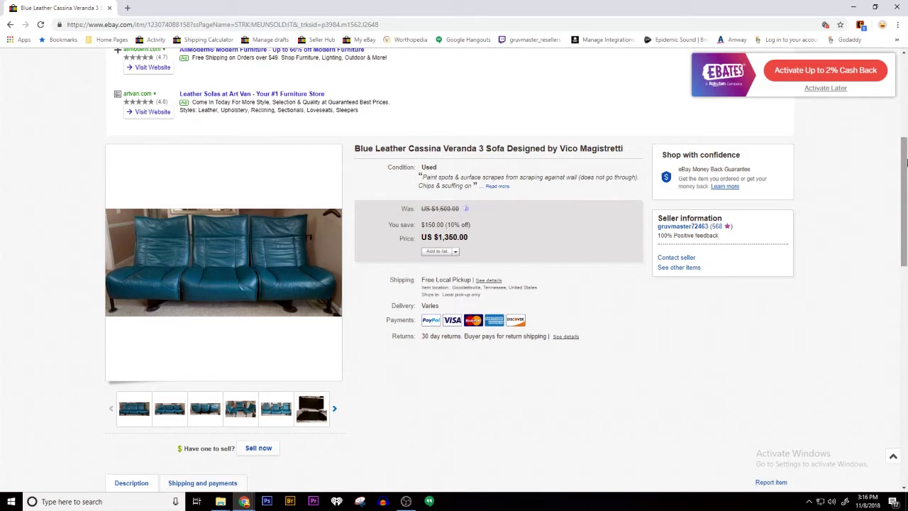
{"action": "mouse_move", "coordinate": [227, 263]}
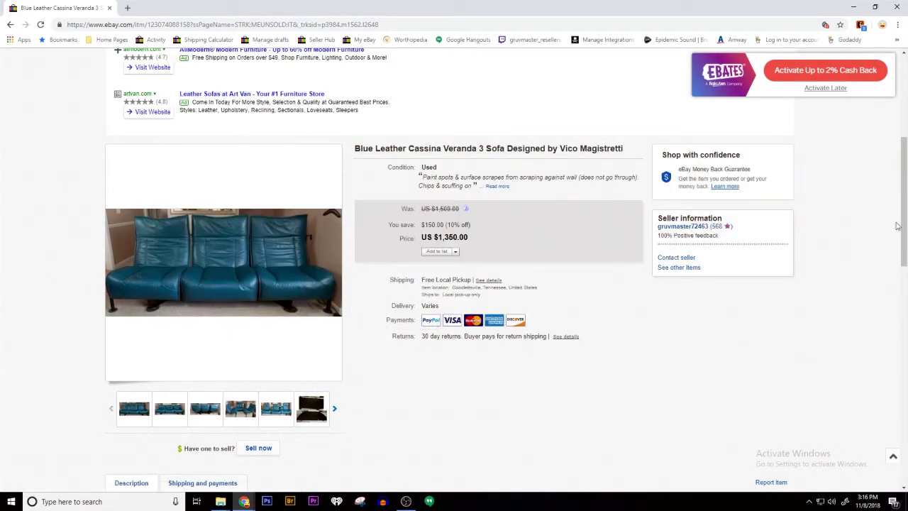
{"action": "left_click_drag", "start_coordinate": [906, 214], "coordinate": [906, 342]}
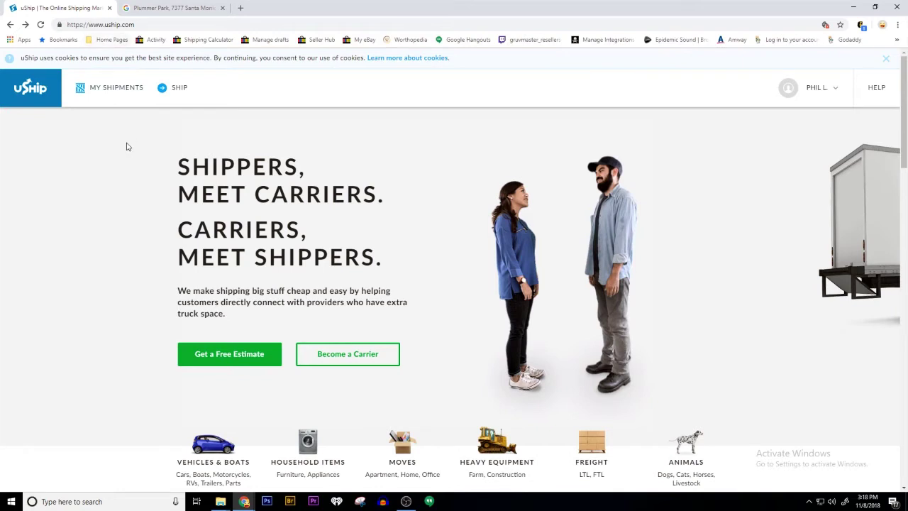
On uShip, start a free estimate for a household furniture shipment and set the furniture type to Sofa.
{"action": "left_click", "coordinate": [222, 361]}
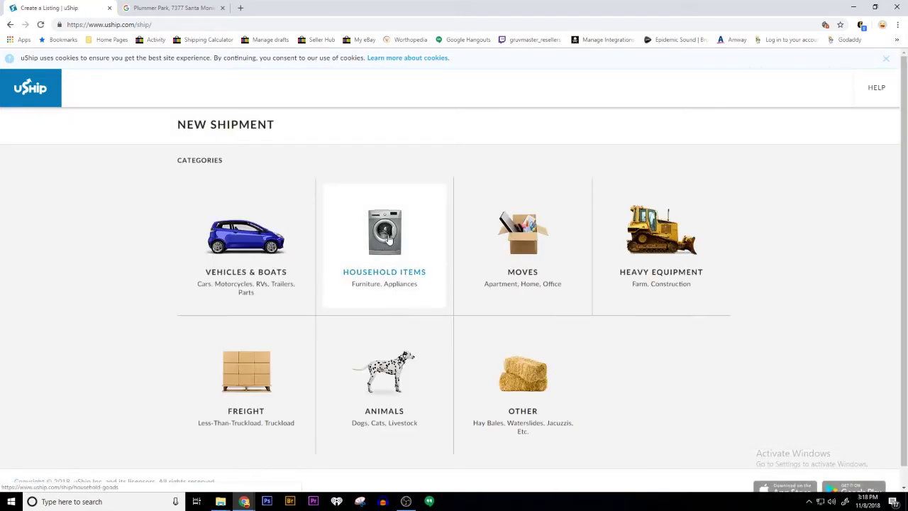
{"action": "left_click", "coordinate": [388, 239]}
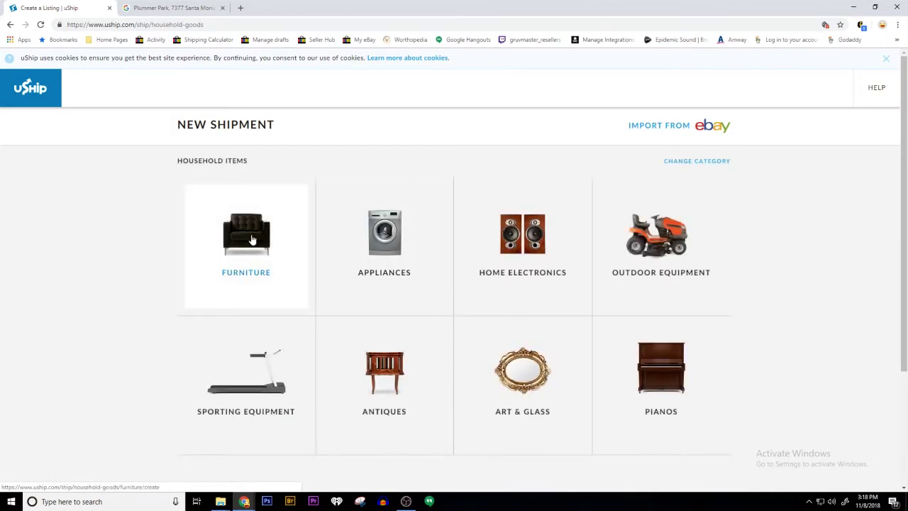
{"action": "left_click", "coordinate": [252, 240]}
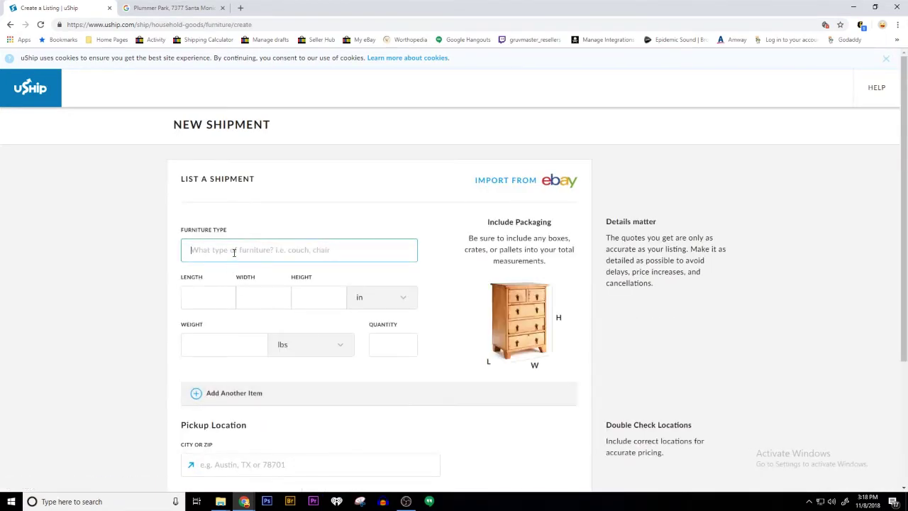
{"action": "type", "text": "Sofa"}
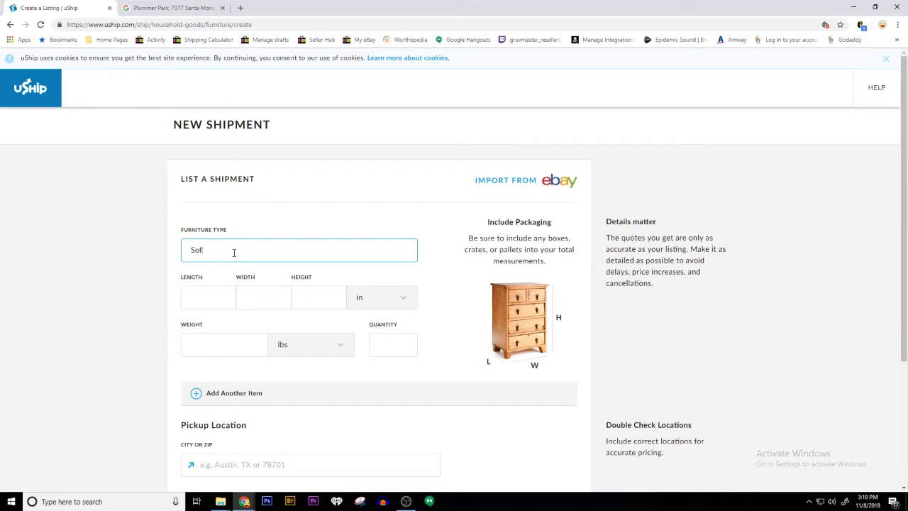
Enter the sofa's length 44, width 93 and height 36 inches, rounding up the dimensions given in the eBay listing.
{"action": "left_click", "coordinate": [207, 297]}
{"action": "key", "text": "alt+Tab"}
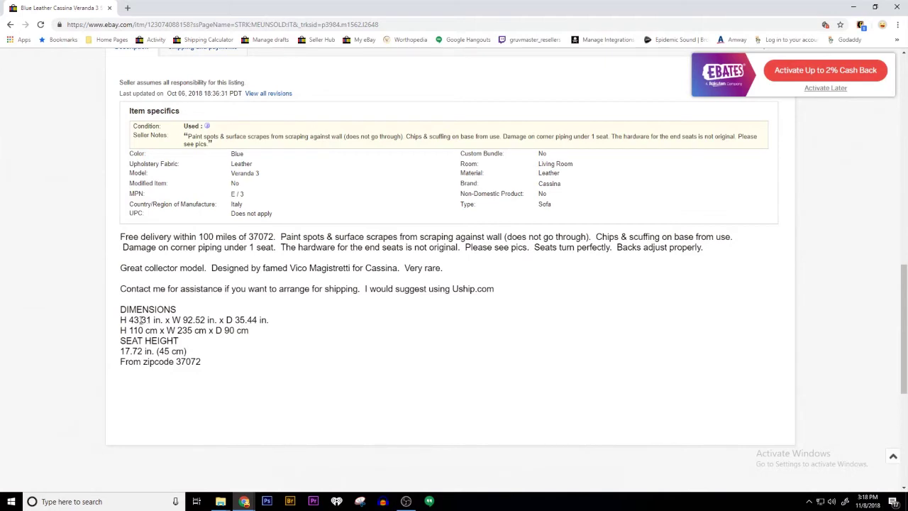
{"action": "key", "text": "alt+Tab"}
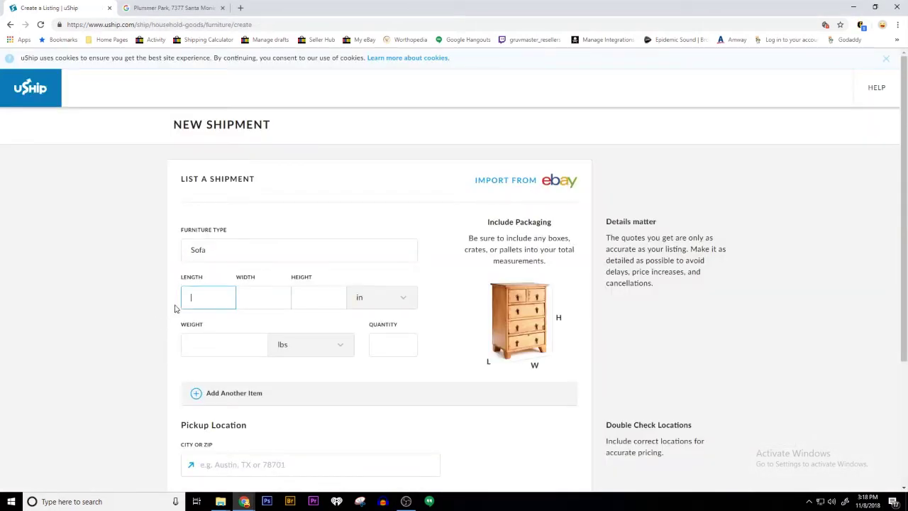
{"action": "type", "text": "44"}
{"action": "key", "text": "Tab"}
{"action": "key", "text": "alt+Tab"}
{"action": "key", "text": "alt+Tab"}
{"action": "type", "text": "9"}
{"action": "key", "text": "Tab"}
{"action": "key", "text": "alt+Tab"}
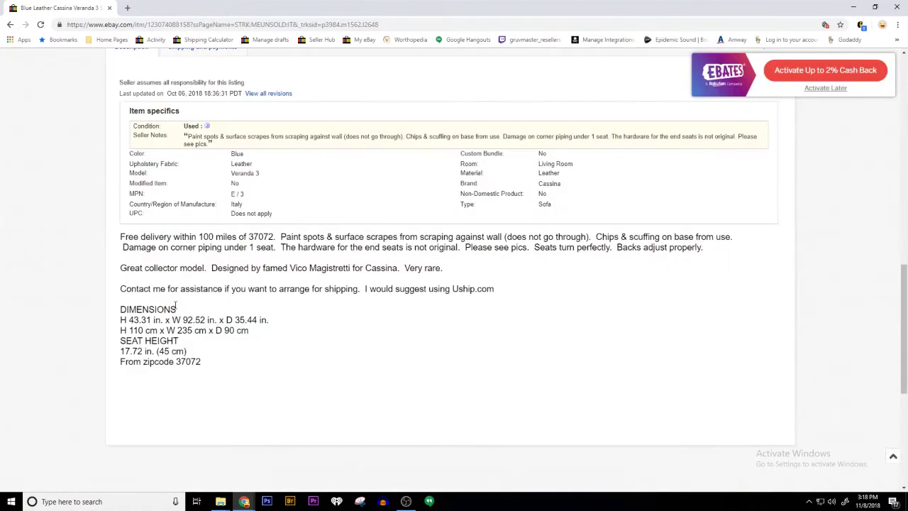
{"action": "key", "text": "alt+Tab"}
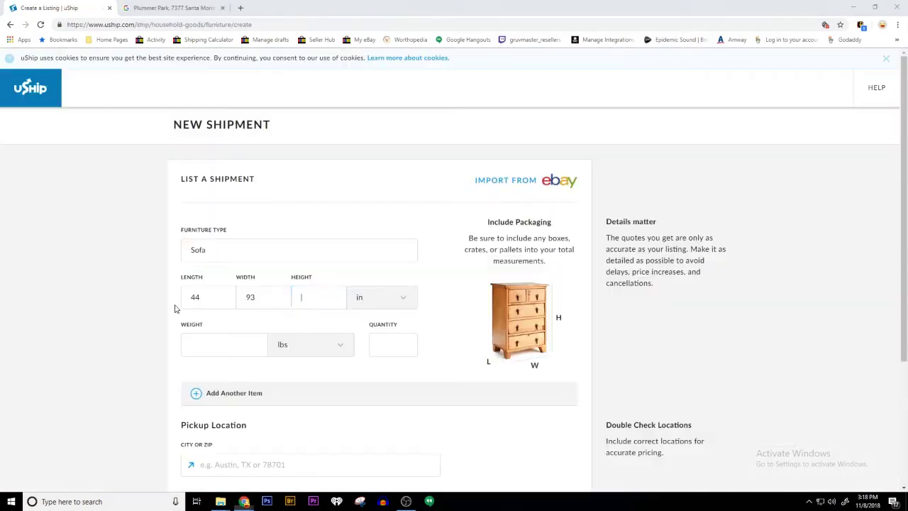
{"action": "key", "text": "alt+Tab"}
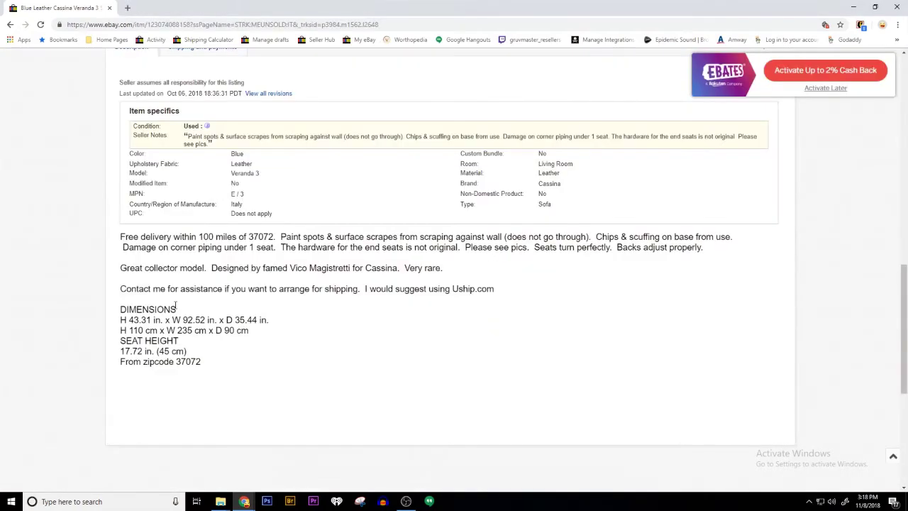
{"action": "key", "text": "alt+Tab"}
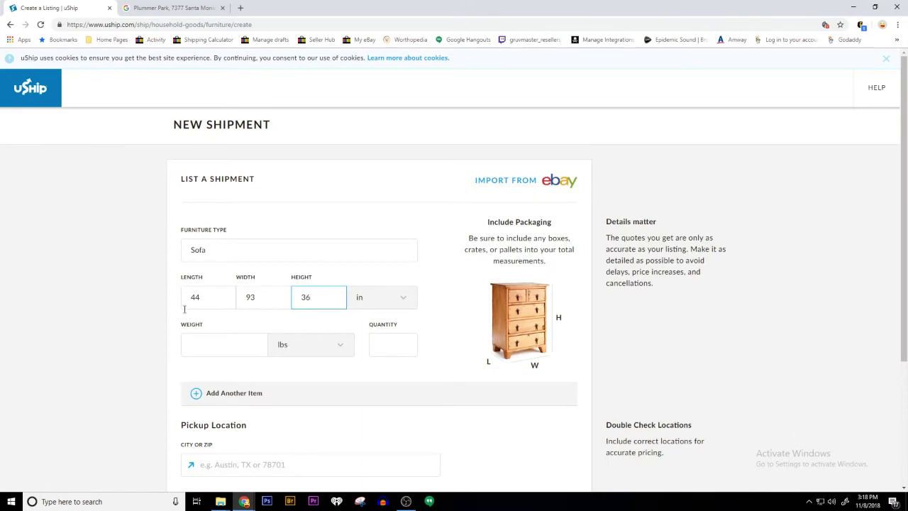
Set the sofa's weight to 100 lbs and the pickup location to Goodlettsville, TN 37072.
{"action": "left_click", "coordinate": [217, 337]}
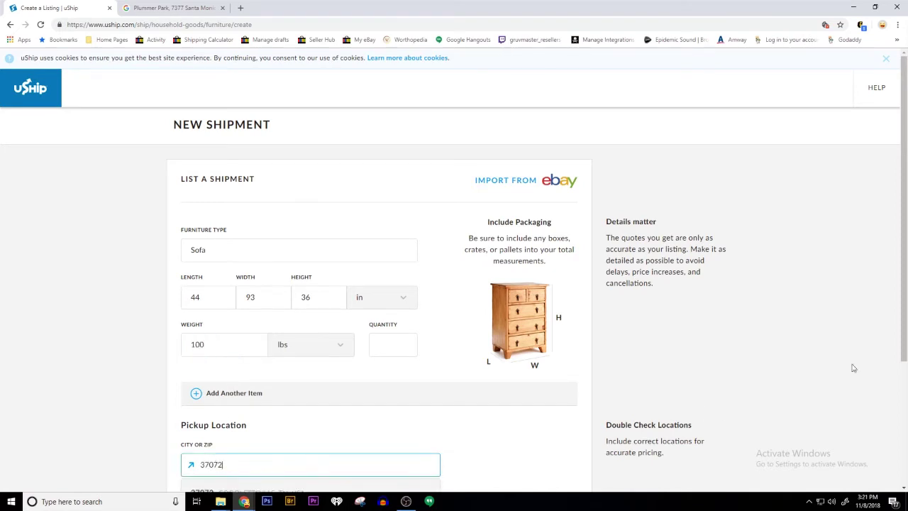
{"action": "scroll", "coordinate": [895, 339], "scroll_direction": "down", "scroll_amount": 2}
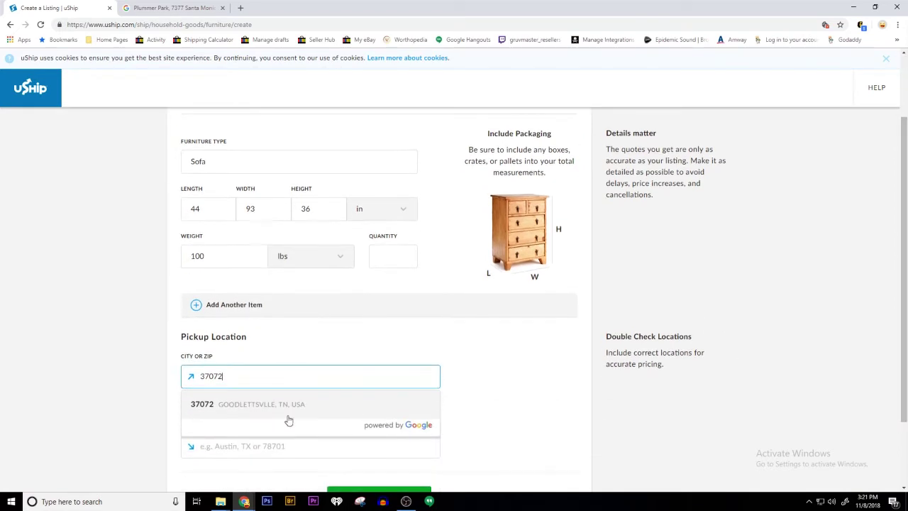
{"action": "left_click", "coordinate": [199, 401]}
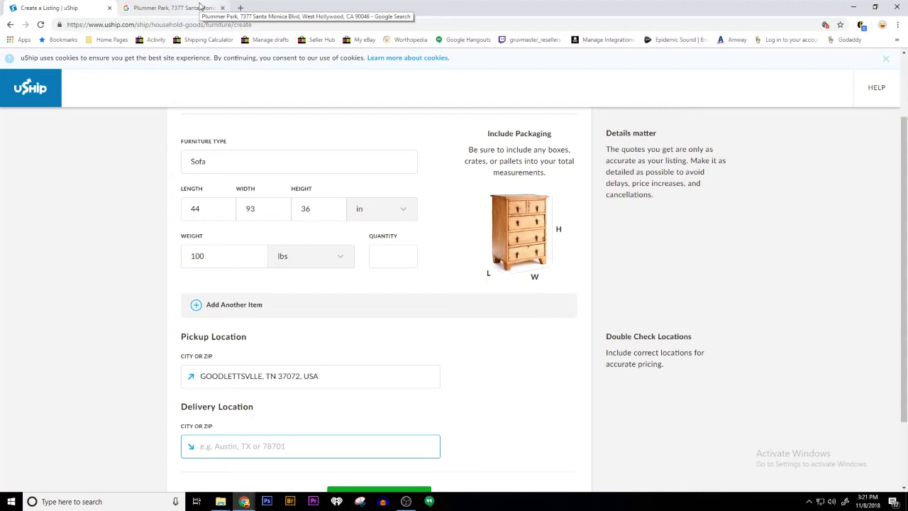
Look up Plummer Park's ZIP code in the Google search and enter 90046 as the delivery location.
{"action": "left_click", "coordinate": [200, 7]}
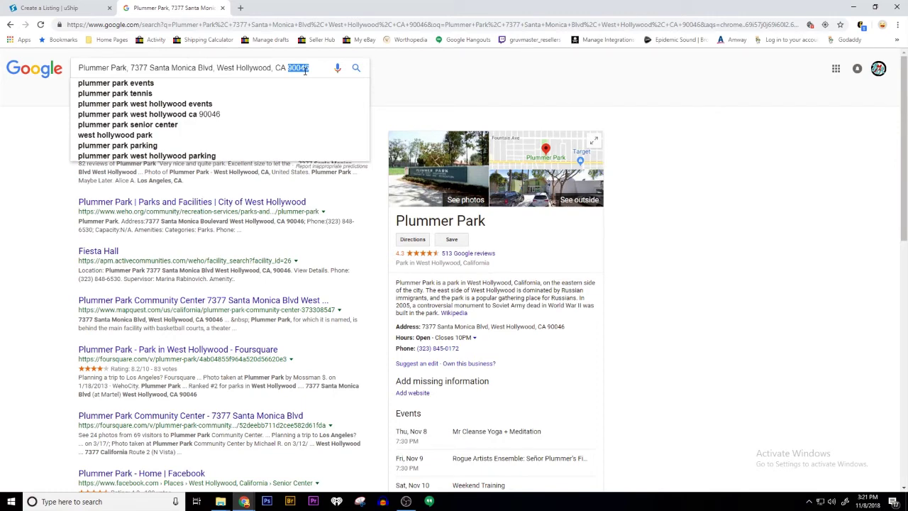
{"action": "left_click", "coordinate": [96, 9]}
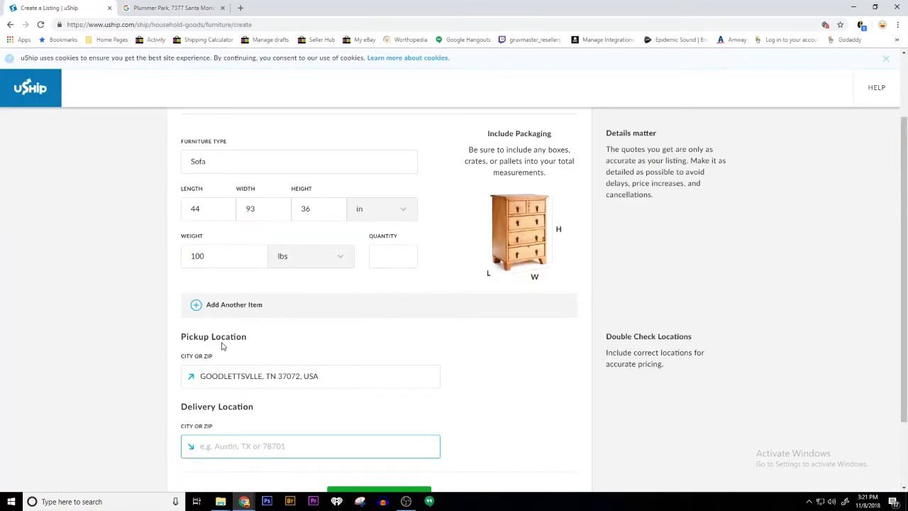
{"action": "type", "text": "90046"}
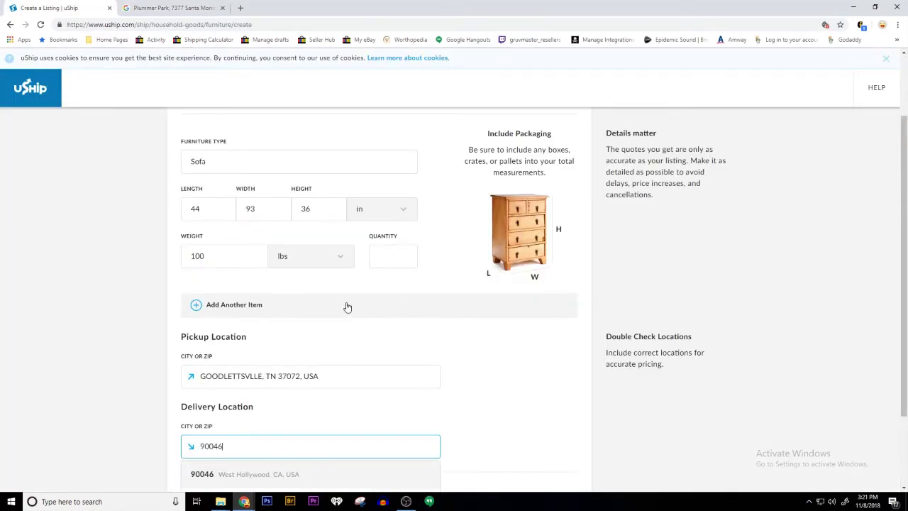
Set the sofa quantity to 1 and continue to the shipment pricing.
{"action": "left_click", "coordinate": [387, 256]}
{"action": "type", "text": "1"}
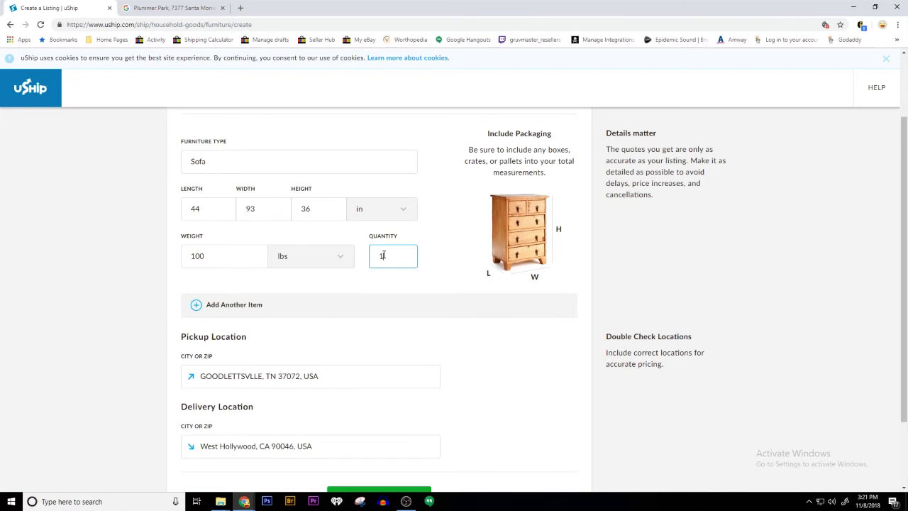
{"action": "left_click", "coordinate": [414, 351]}
{"action": "scroll", "coordinate": [900, 322], "scroll_direction": "down", "scroll_amount": 2}
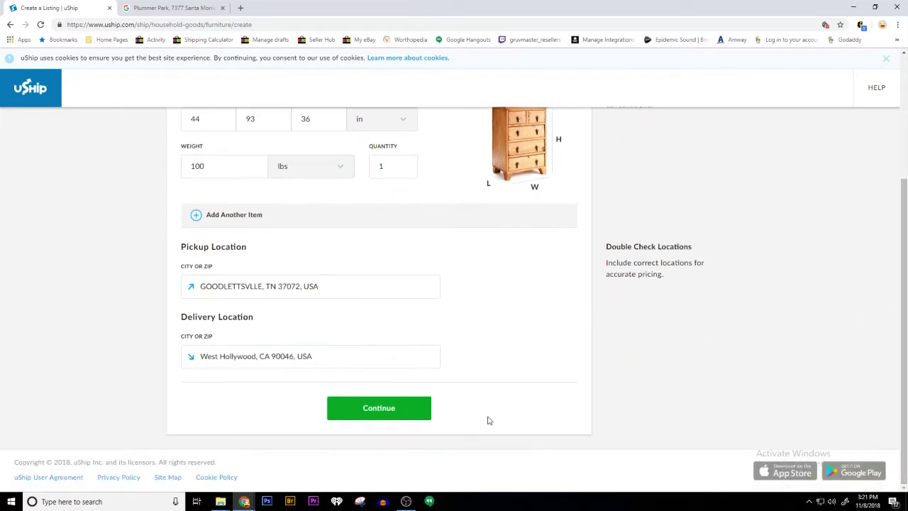
{"action": "left_click", "coordinate": [380, 409]}
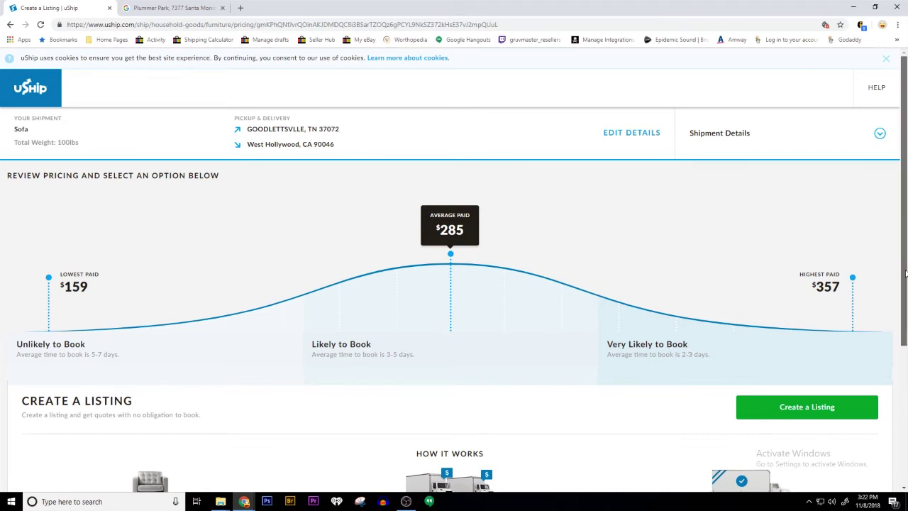
Review the lowest, average and highest paid shipping prices and the listing process, and close the browser window.
{"action": "left_click_drag", "start_coordinate": [906, 273], "coordinate": [905, 310]}
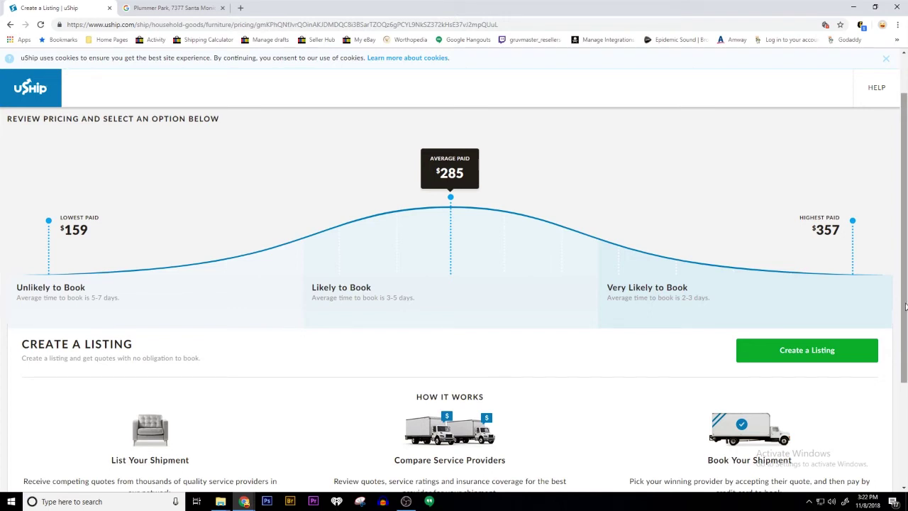
{"action": "left_click_drag", "start_coordinate": [905, 309], "coordinate": [899, 319]}
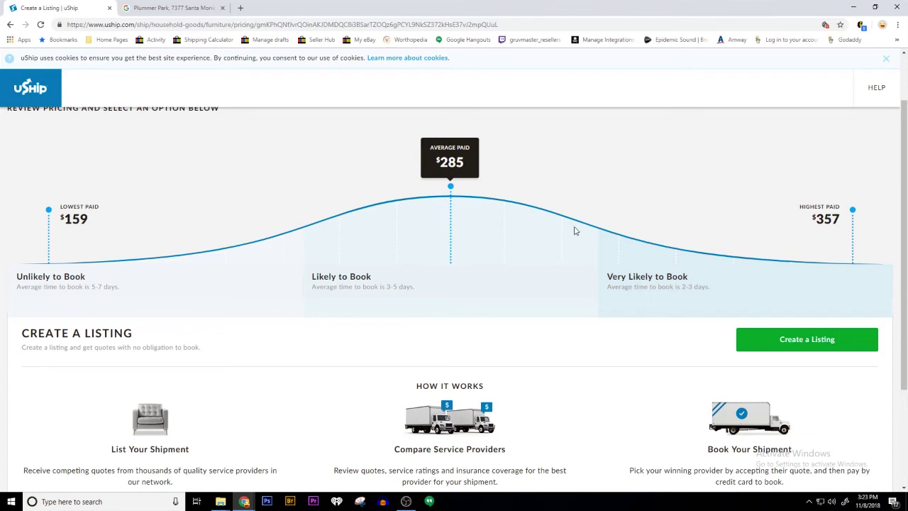
{"action": "left_click_drag", "start_coordinate": [906, 262], "coordinate": [905, 278]}
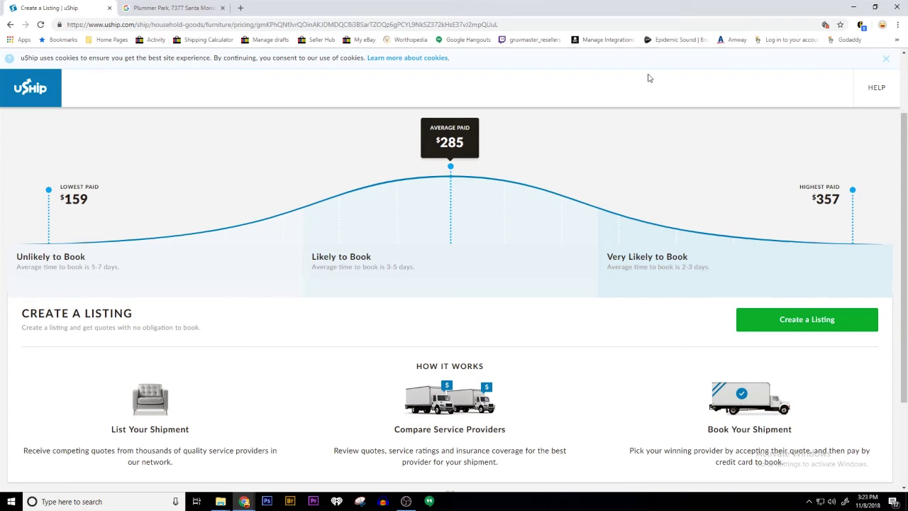
{"action": "left_click", "coordinate": [898, 8]}
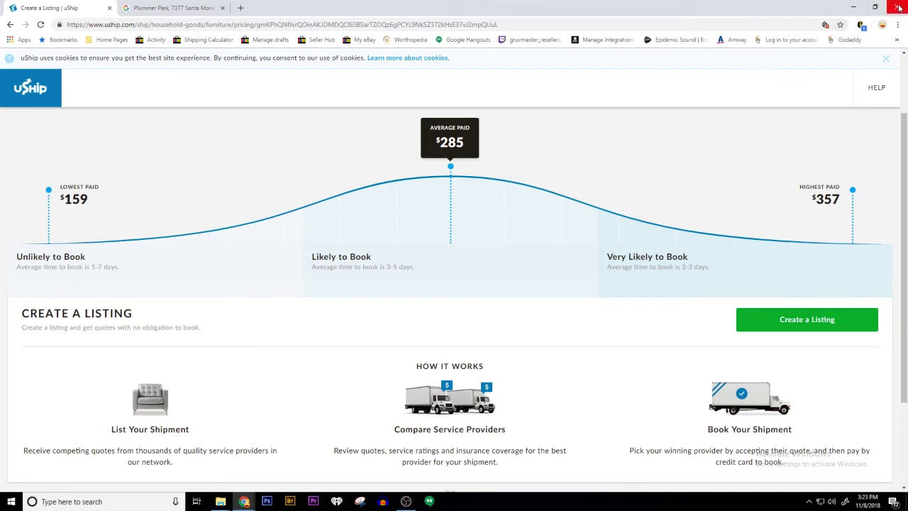